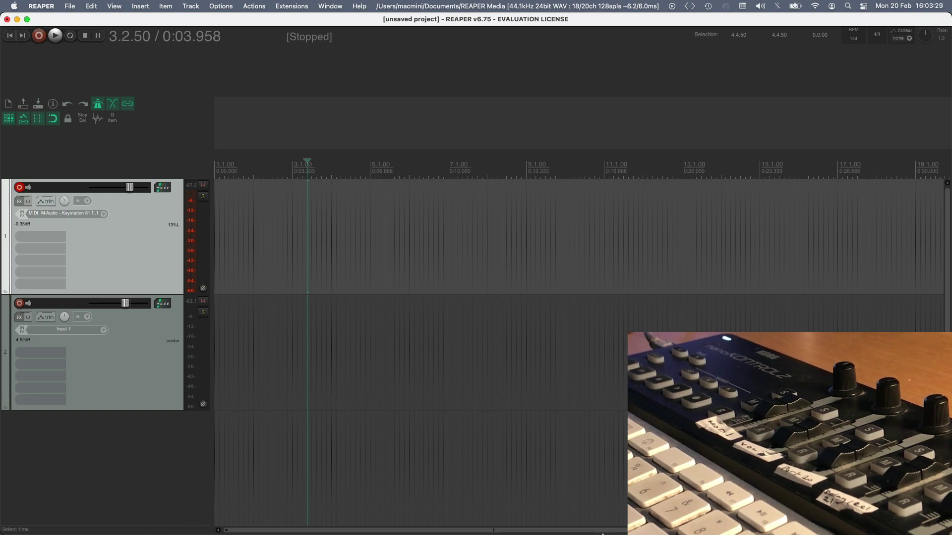
Check Mute Button 1's toggle CC 48 in Korg Kontrol Editor, then put REAPER's edit cursor at 3.3.00
click(588, 524)
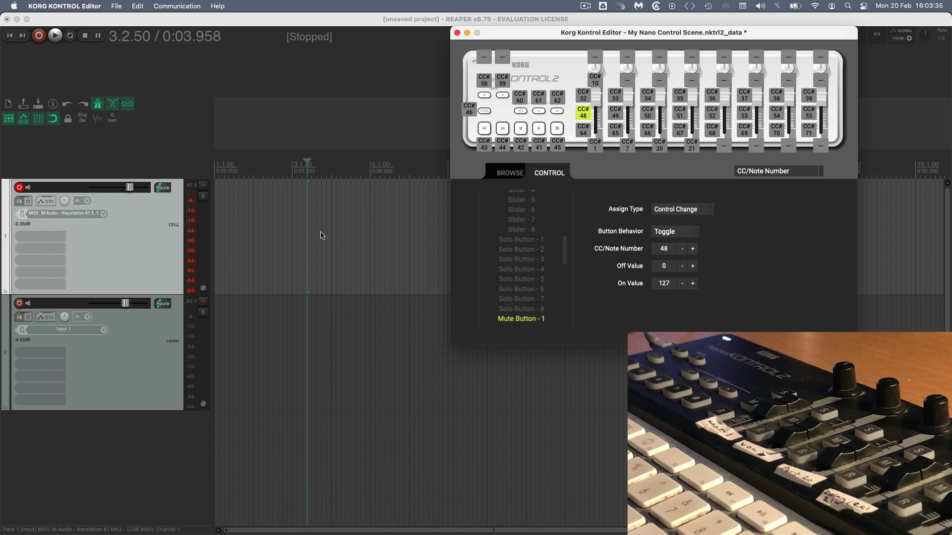
click(338, 216)
click(311, 171)
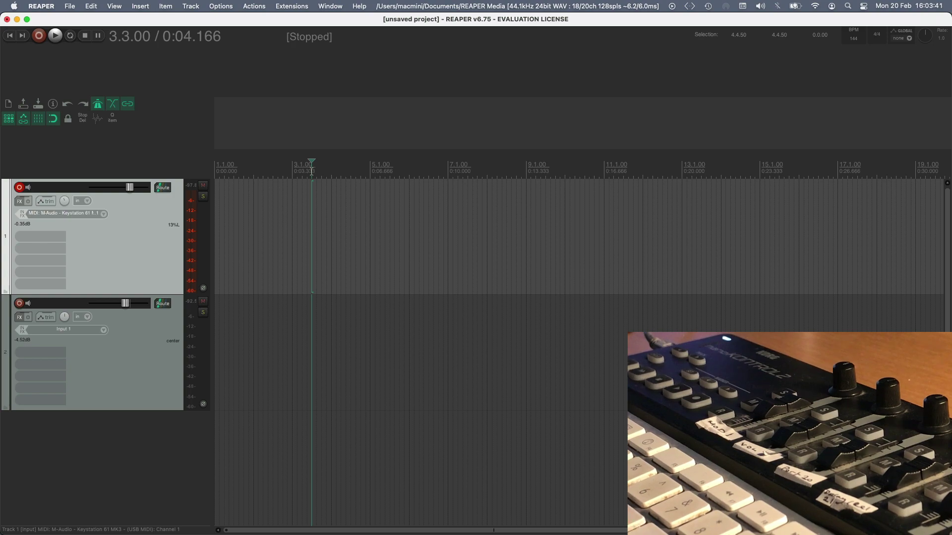
key(super+comma)
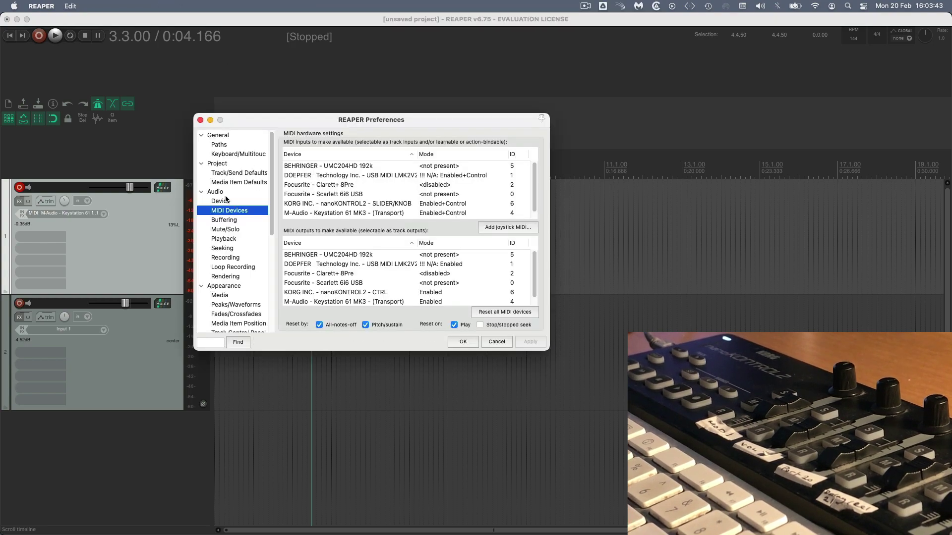
click(323, 205)
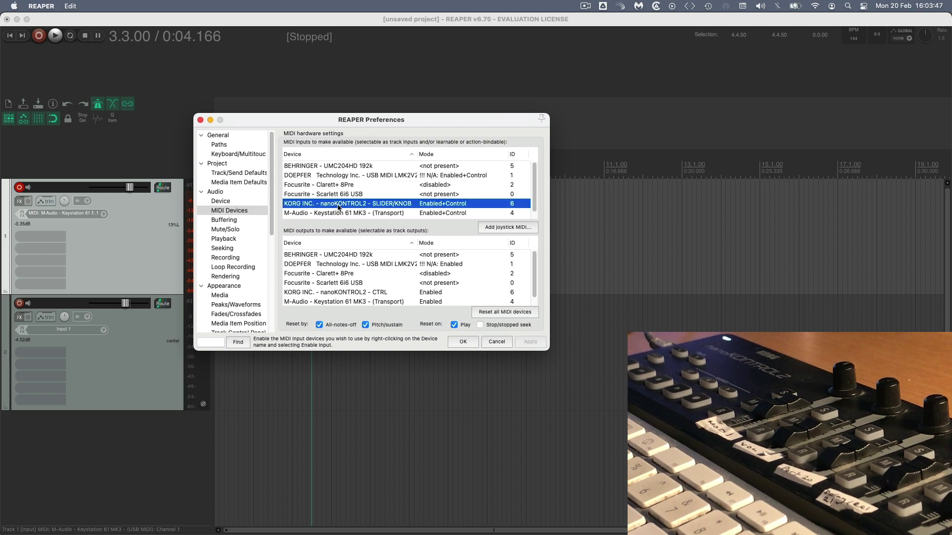
right_click(339, 208)
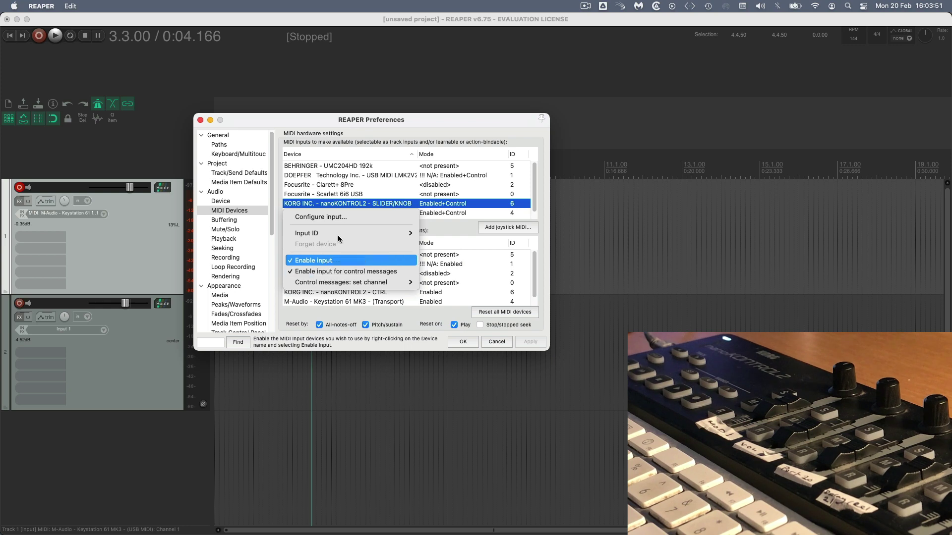
click(345, 204)
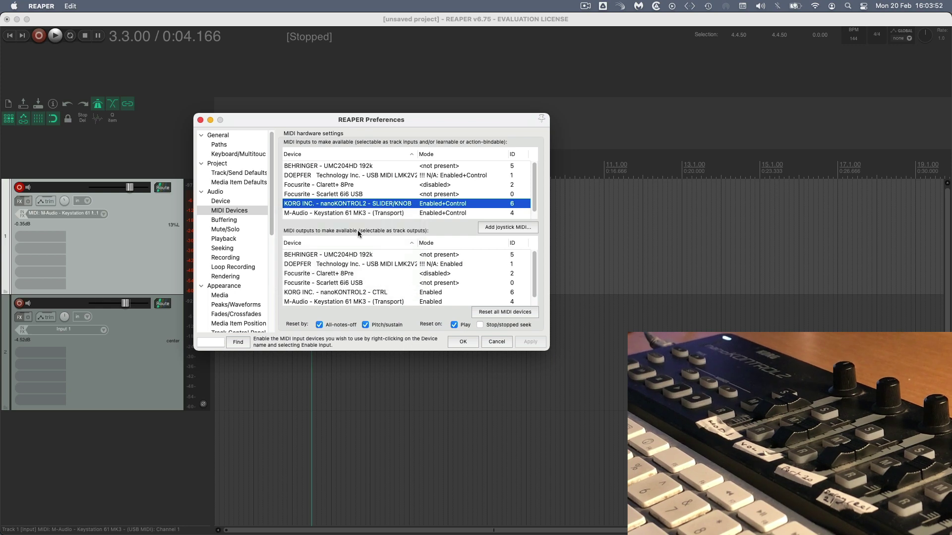
right_click(326, 293)
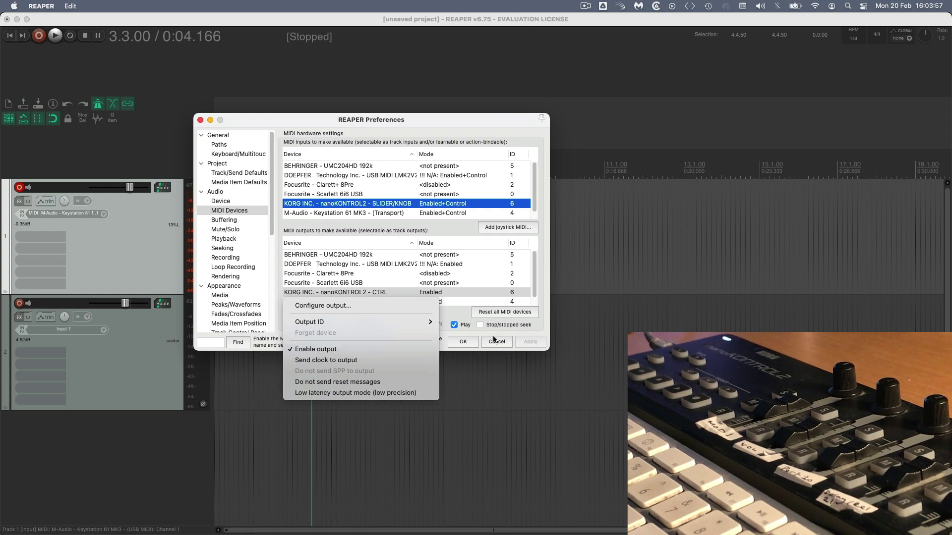
click(465, 297)
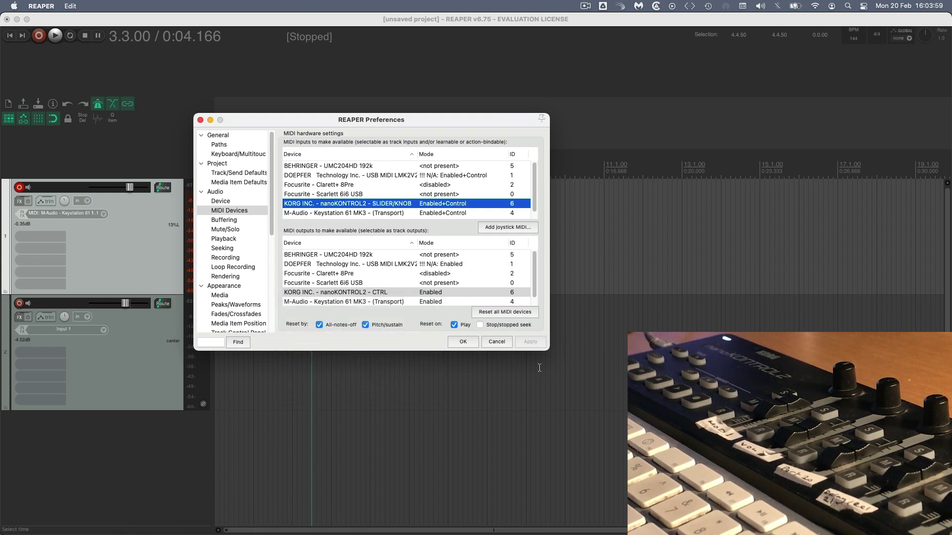
click(461, 343)
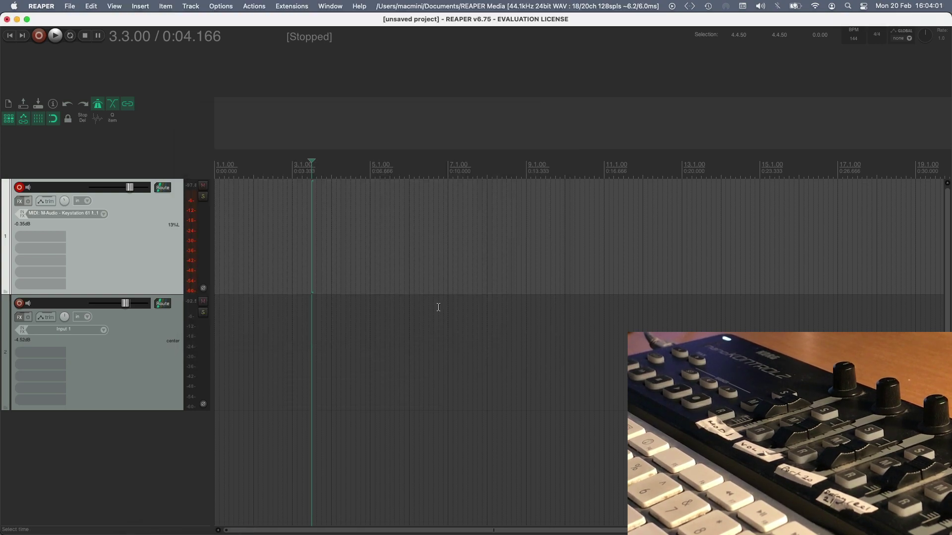
Move the edit cursor to 3.2.00 and select track 2 as the fader's target
click(300, 173)
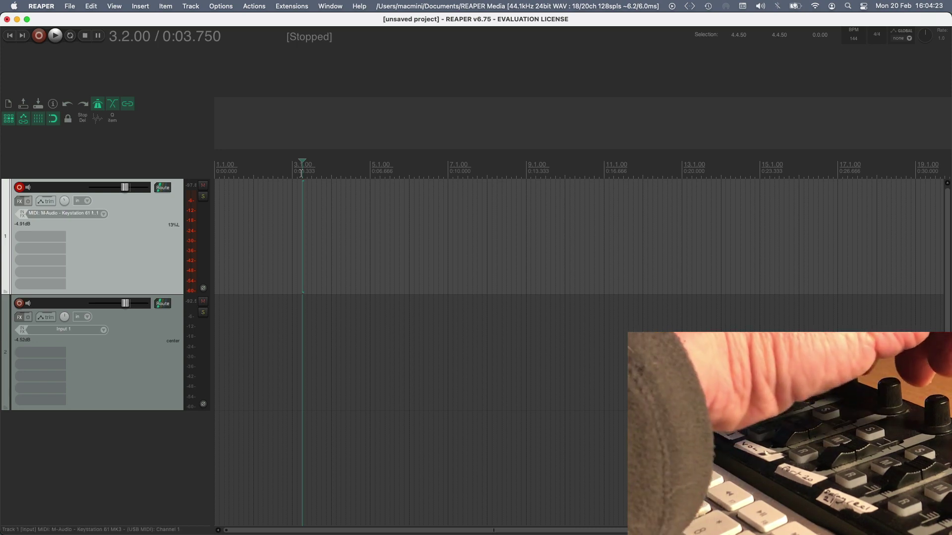
click(130, 337)
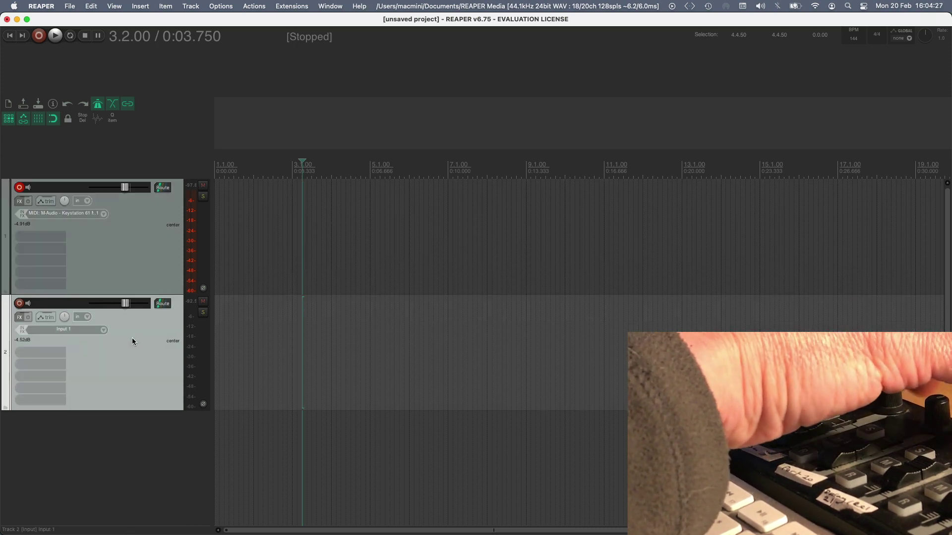
Select track 1 so the controller fader raises it to -1.46dB
click(143, 242)
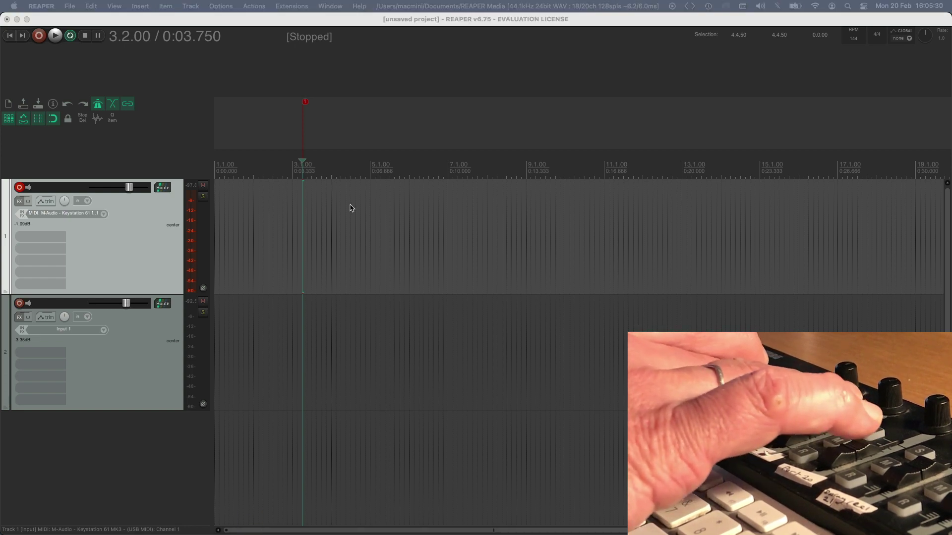
In the action list, filter for 'track cvol sel' and select Track: Set volume for selected tracks
click(254, 6)
click(260, 21)
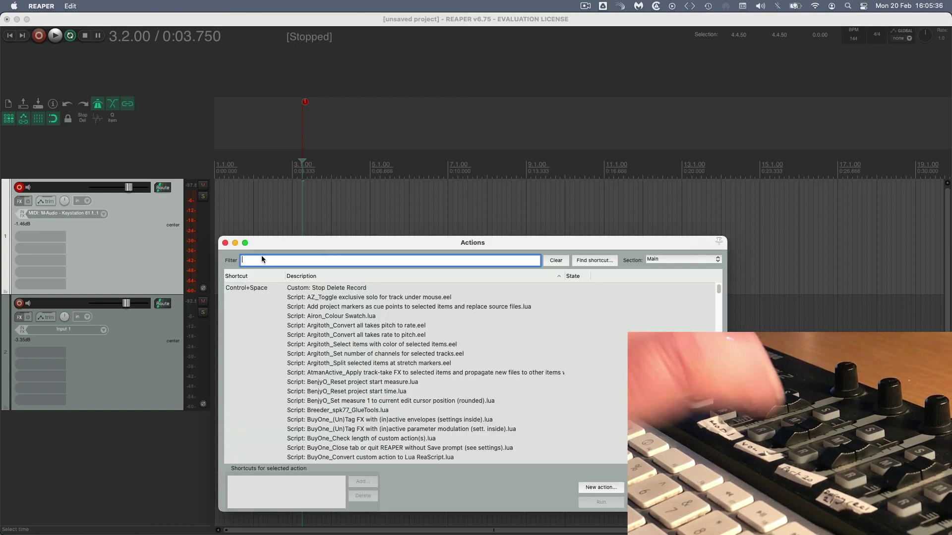
text(trac)
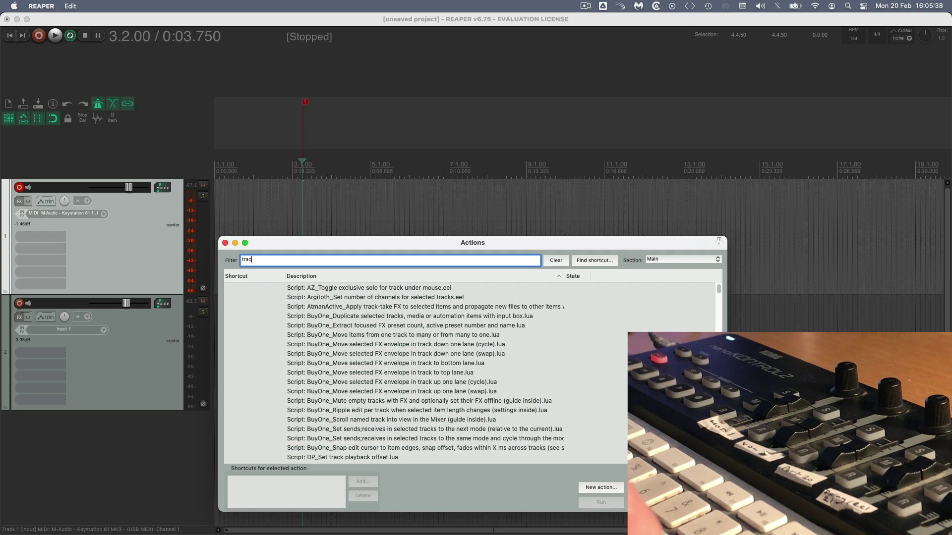
text(k c)
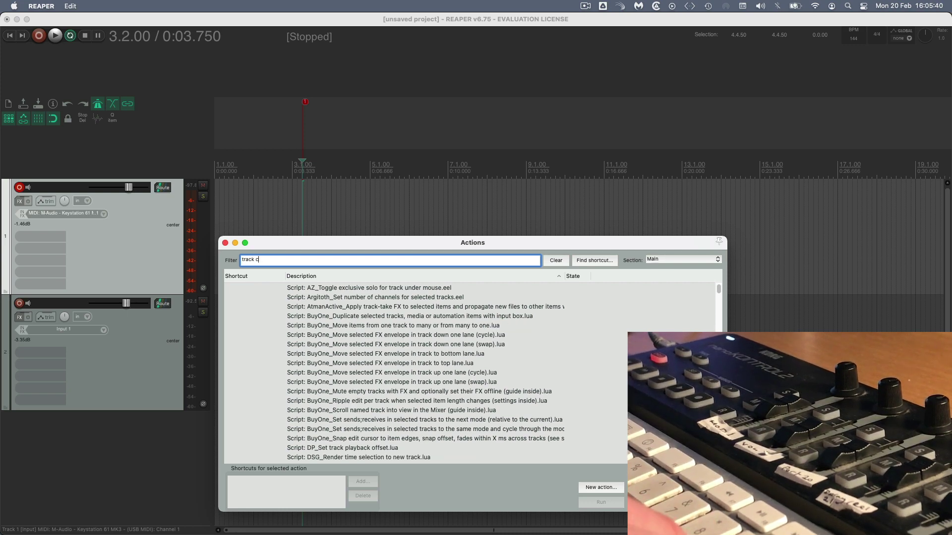
text(vol sel)
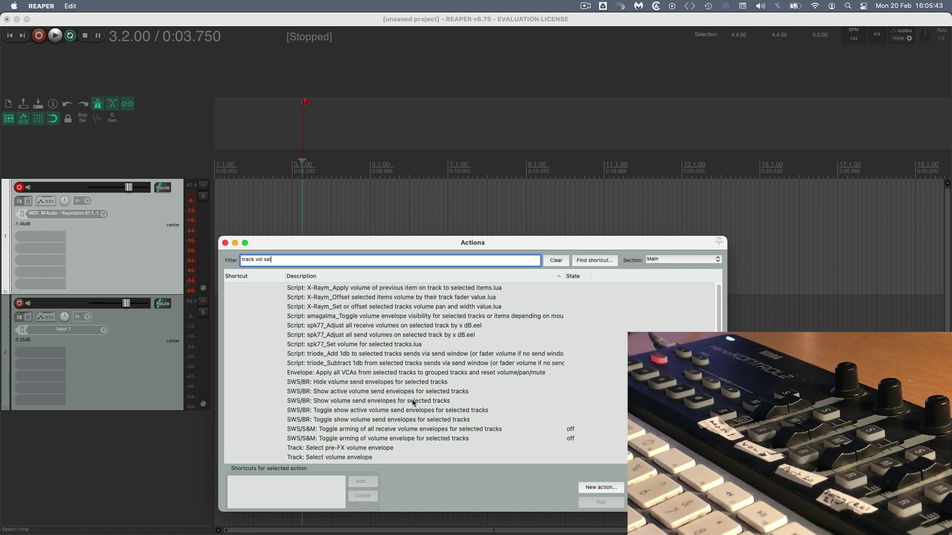
scroll(397, 397, down, 3)
click(309, 404)
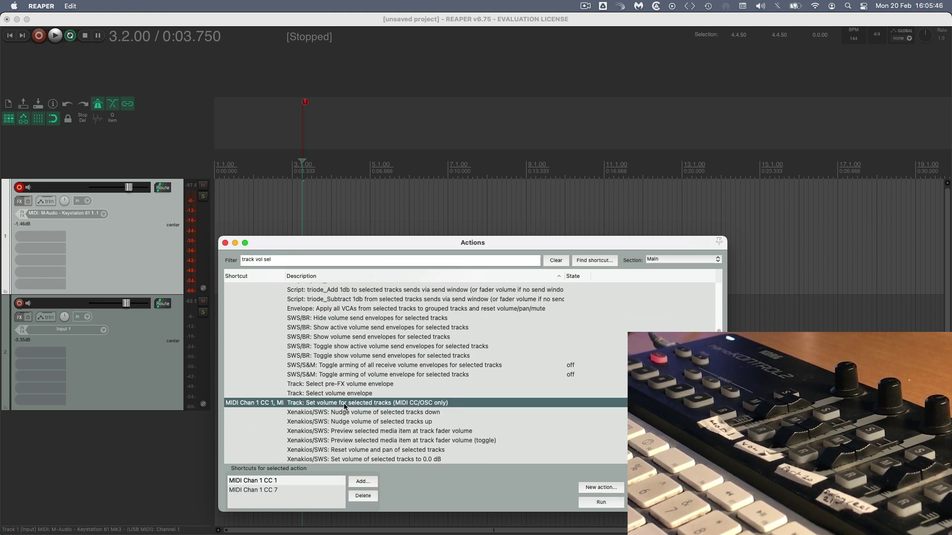
Delete the MIDI Chan 1 CC 1 shortcut from that action, leaving CC 7
click(270, 485)
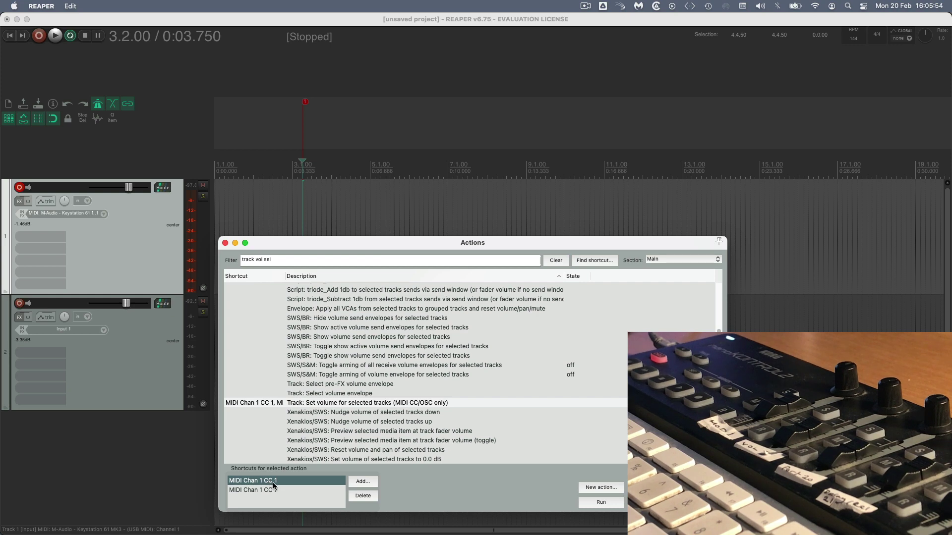
click(270, 490)
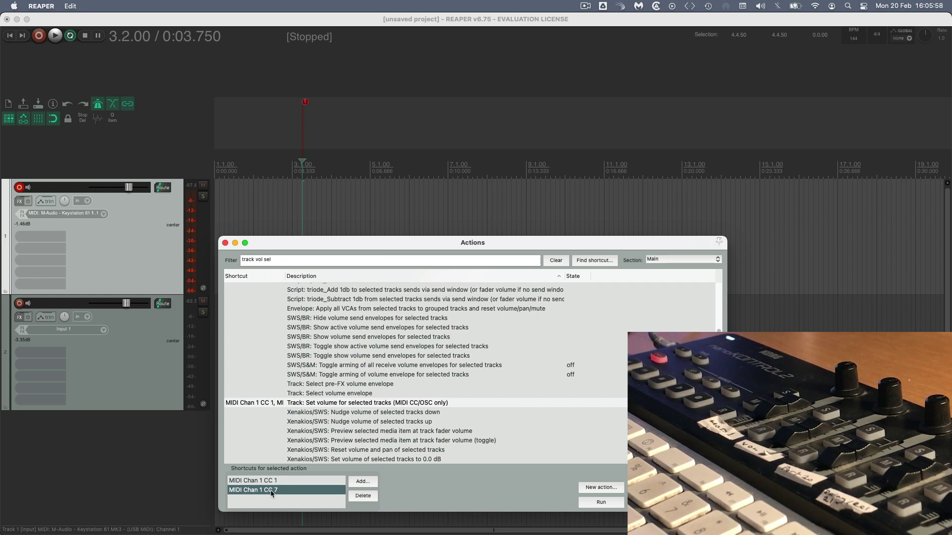
click(271, 482)
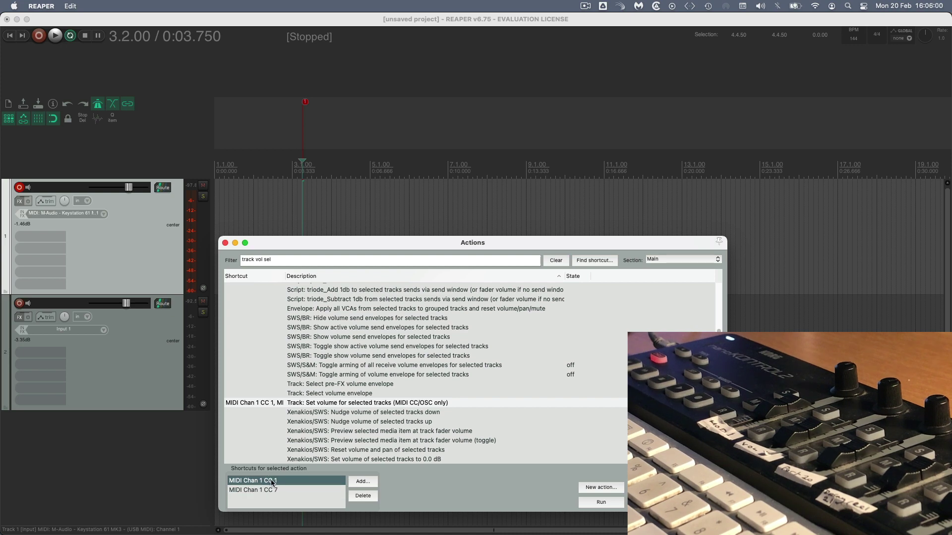
click(362, 496)
Add a learned MIDI Chan 1 CC 1 shortcut to the action, then select track 1 to test it
click(362, 483)
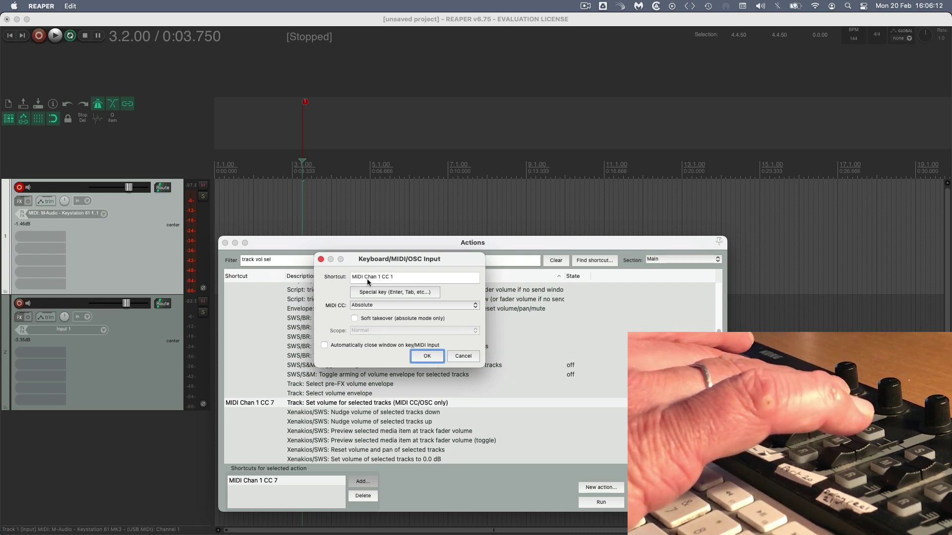
click(427, 357)
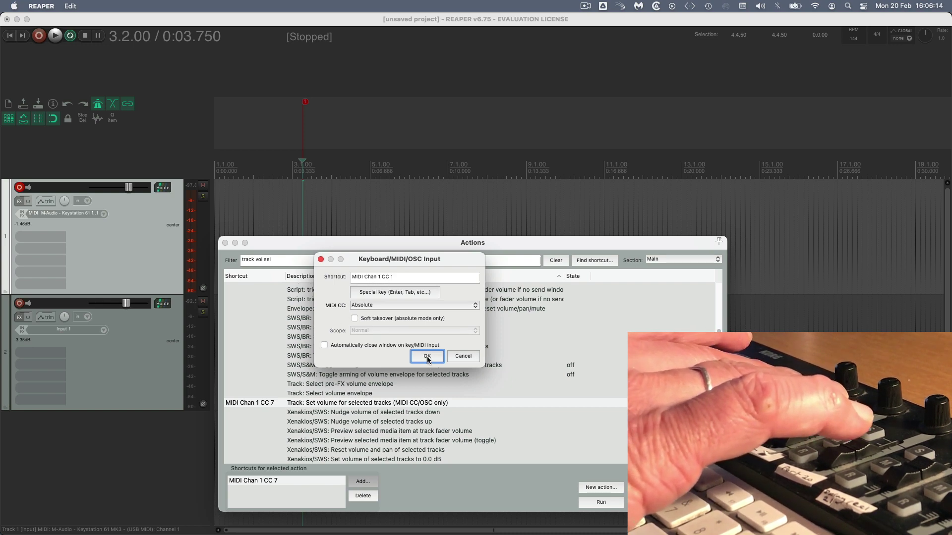
click(146, 228)
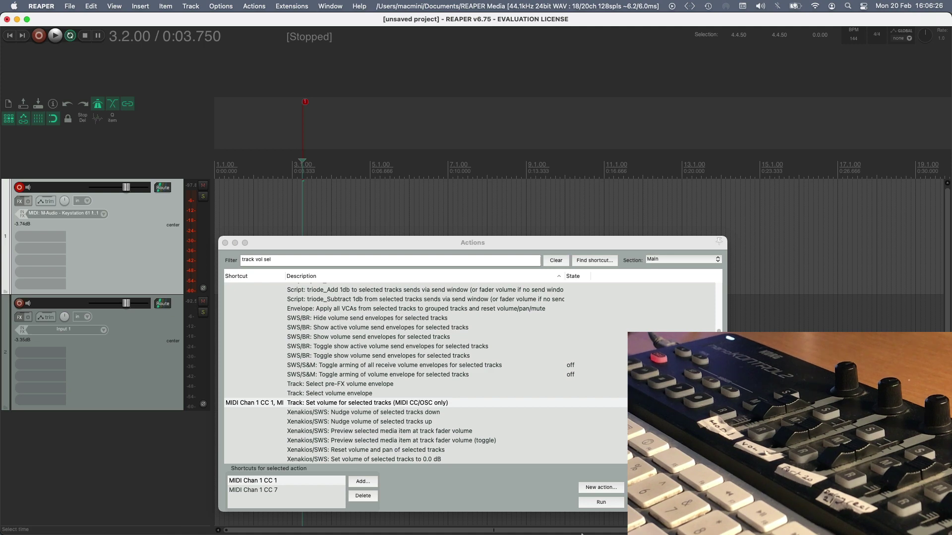
Confirm slider 1 is enabled on CC 1 with a 0–127 range and write the scene to the nanoKONTROL2
click(591, 516)
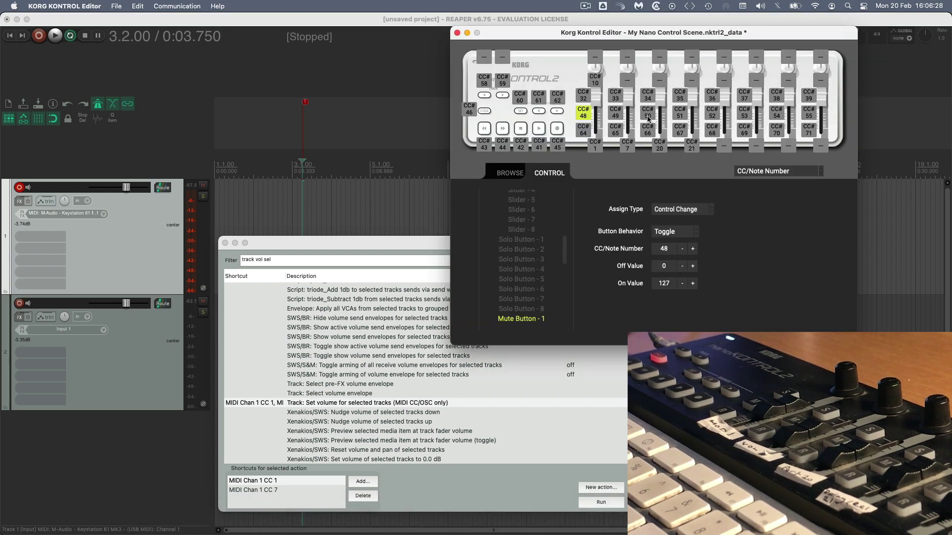
click(596, 148)
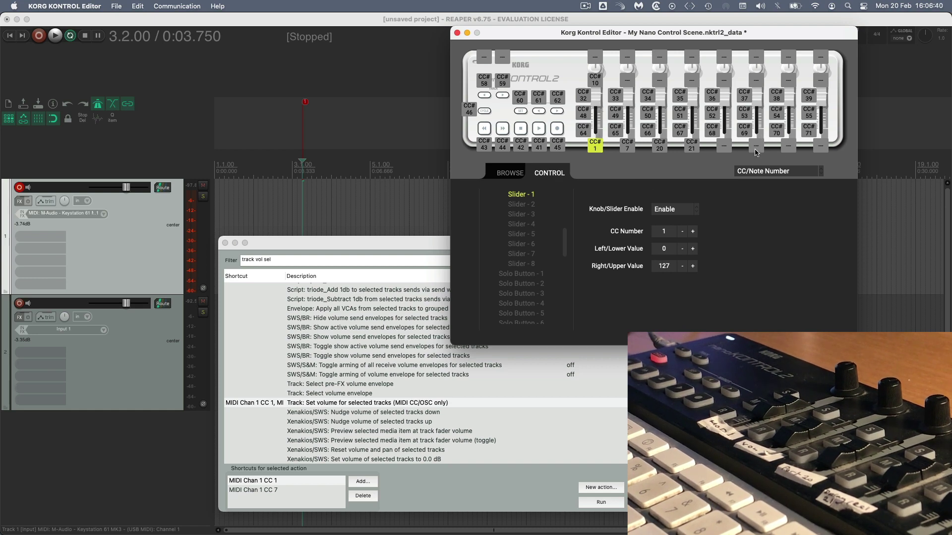
click(820, 147)
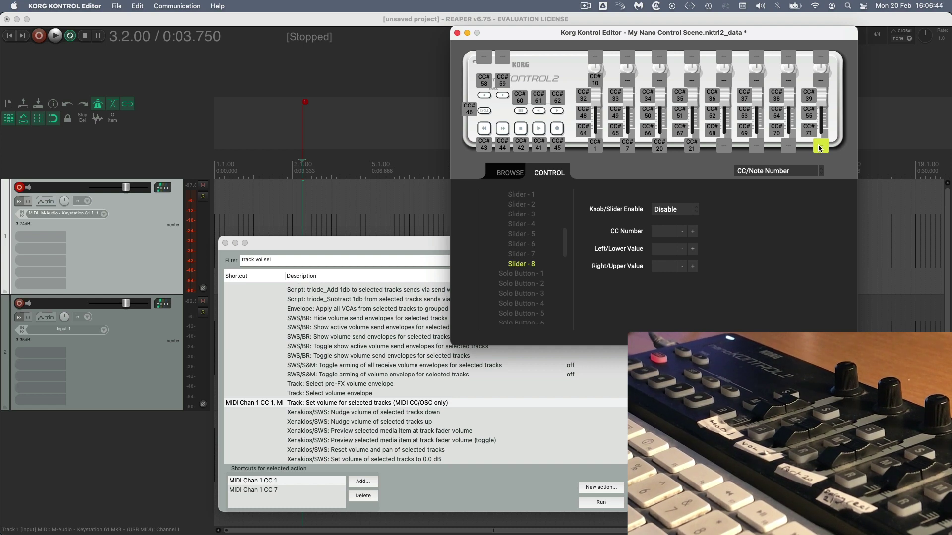
click(594, 146)
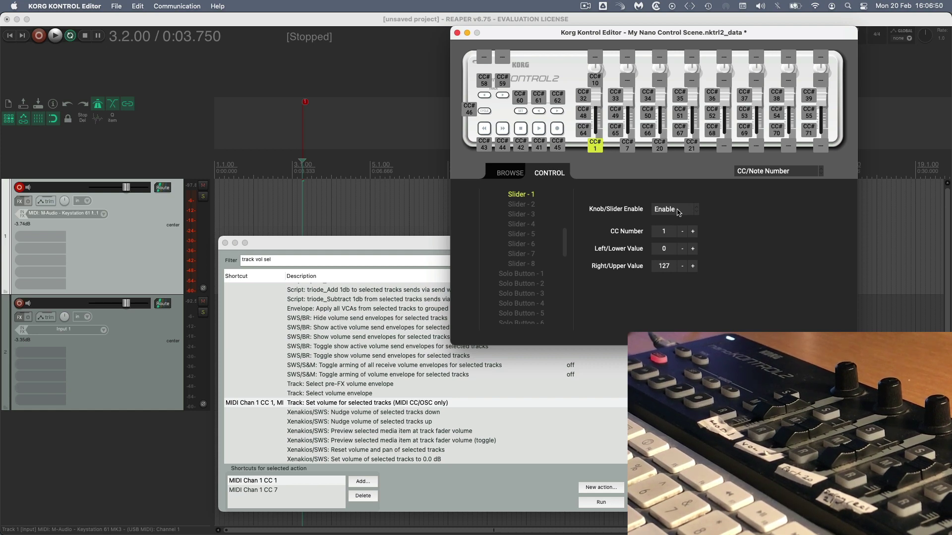
click(178, 6)
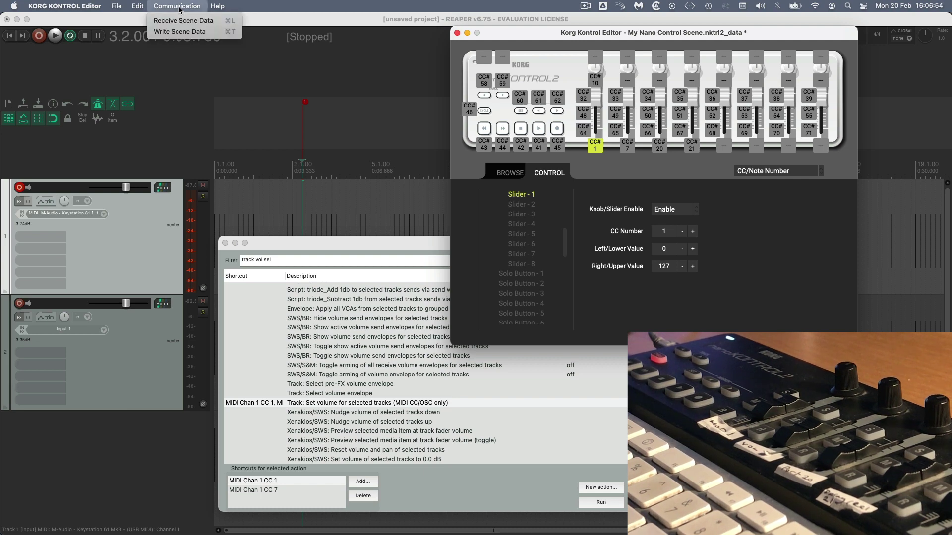
click(188, 33)
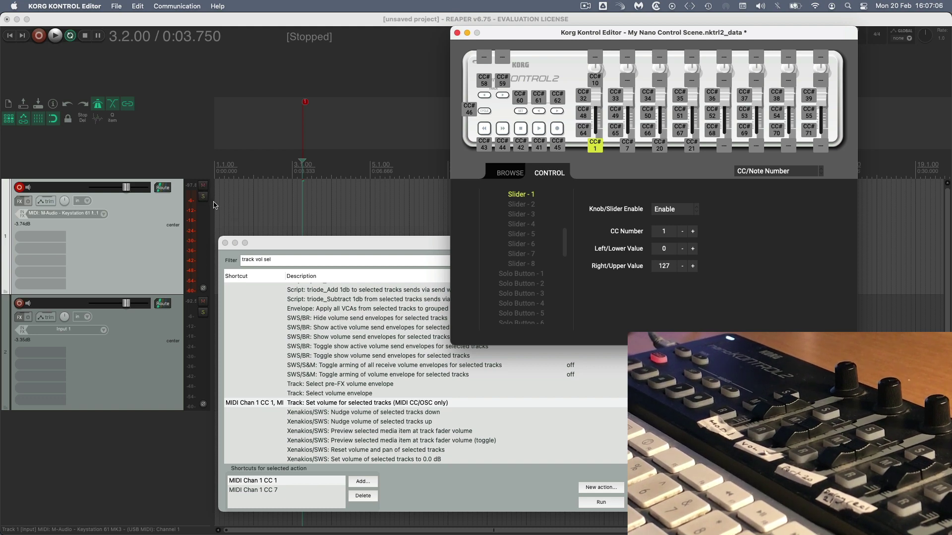
Filter actions for 'mute', check Track: Set mute for selected tracks is on CC 48, then view Mute Button 1
click(285, 263)
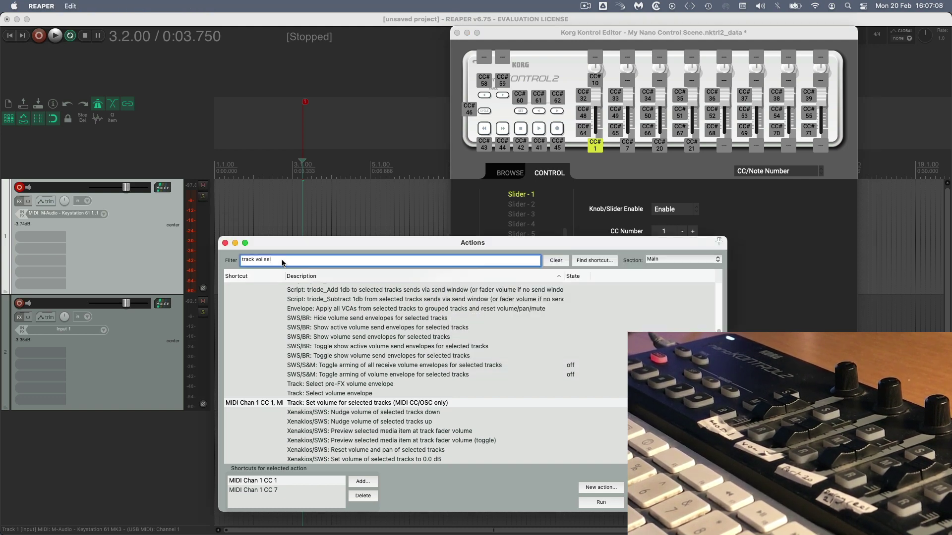
key(super+a)
text(mute)
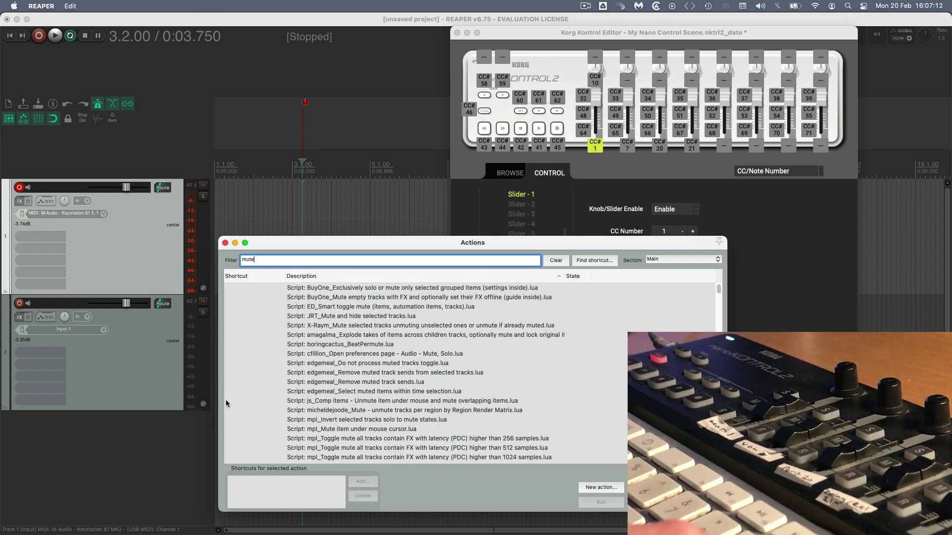
scroll(280, 387, down, 15)
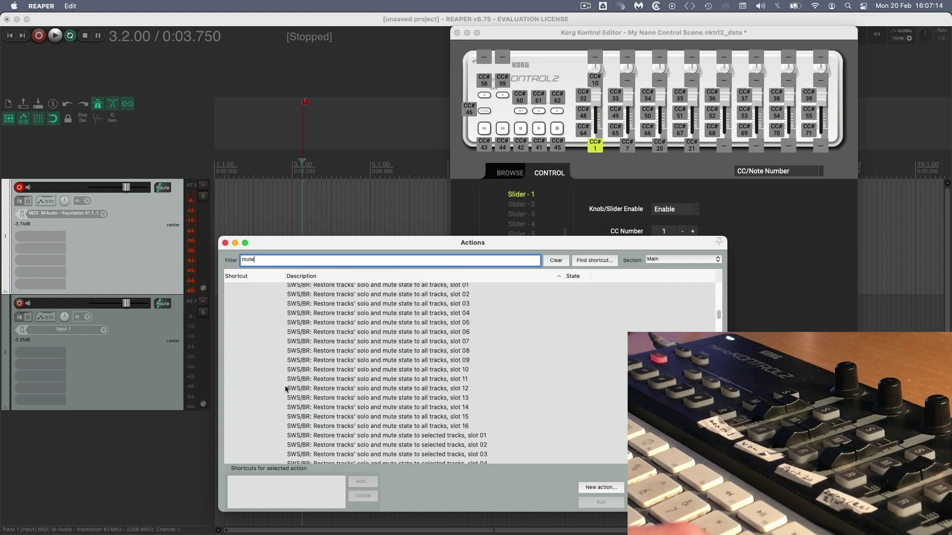
scroll(284, 385, down, 15)
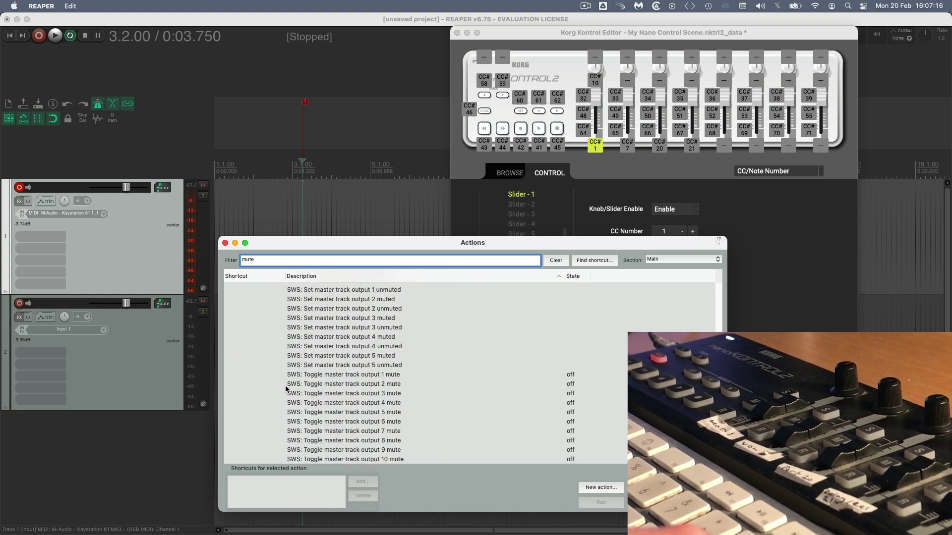
scroll(286, 386, down, 15)
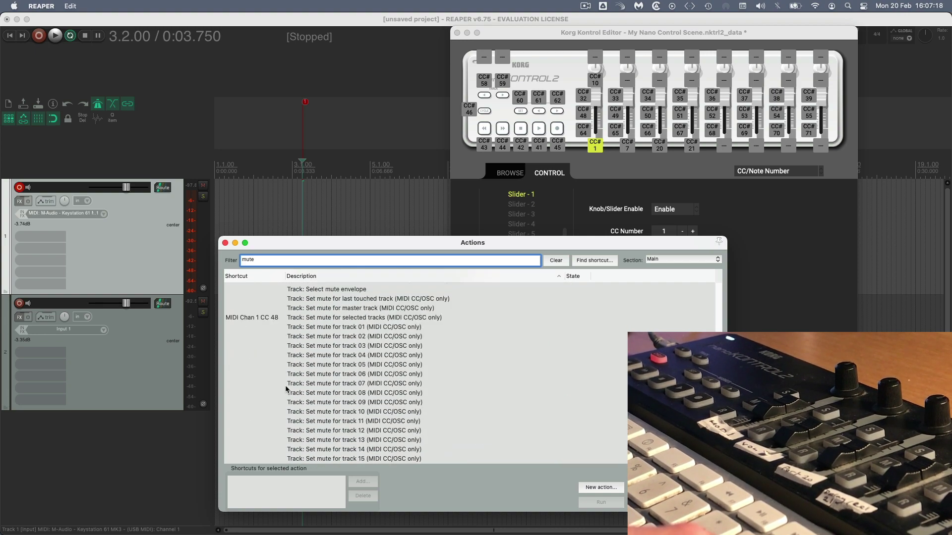
click(302, 317)
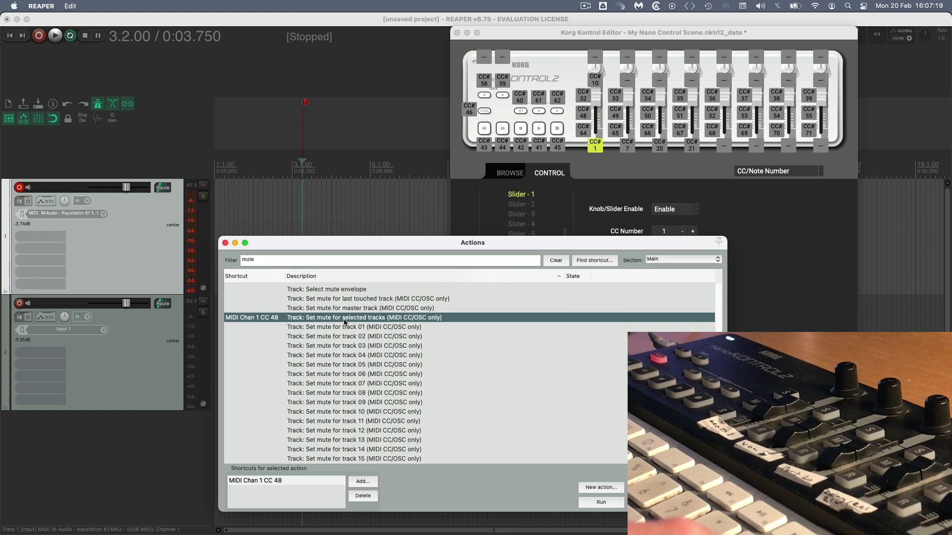
click(582, 115)
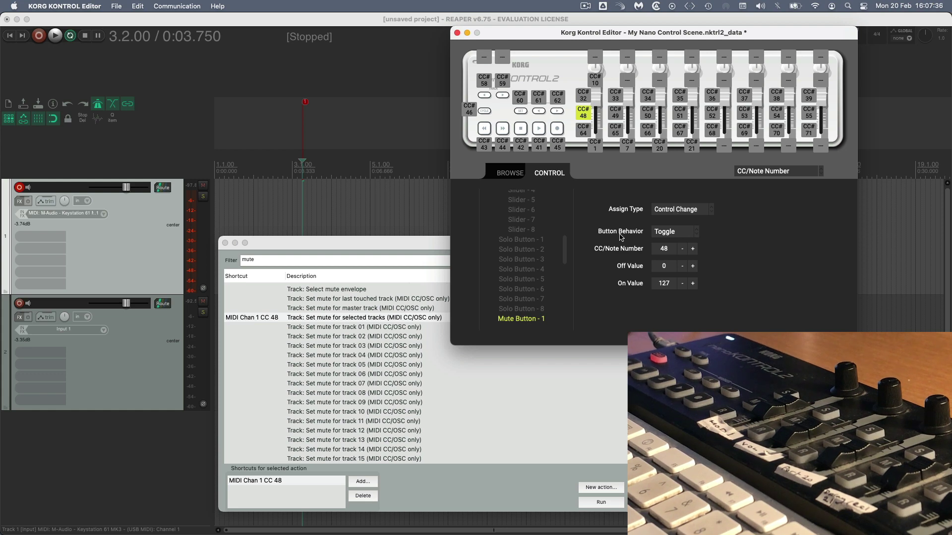
Set Mute Button 1 to Momentary and write the scene to the controller
click(672, 237)
click(672, 244)
click(185, 6)
click(195, 31)
click(509, 241)
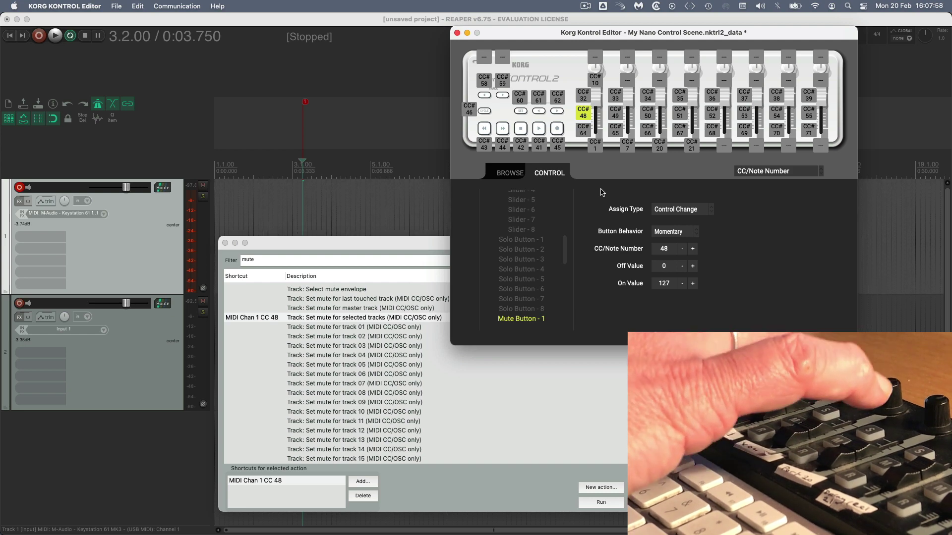
Switch Mute Button 1 back to Toggle and write the scene to the controller again
click(673, 233)
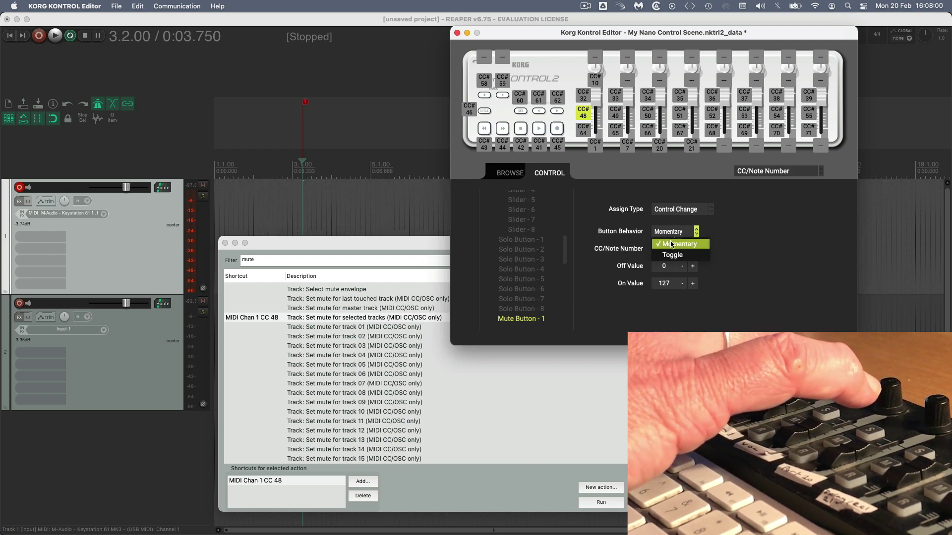
click(673, 254)
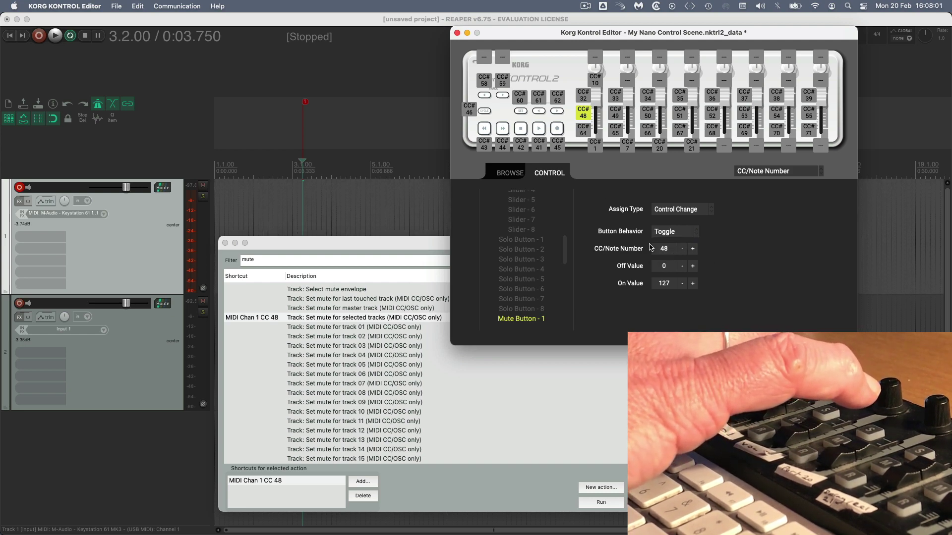
click(170, 6)
click(179, 34)
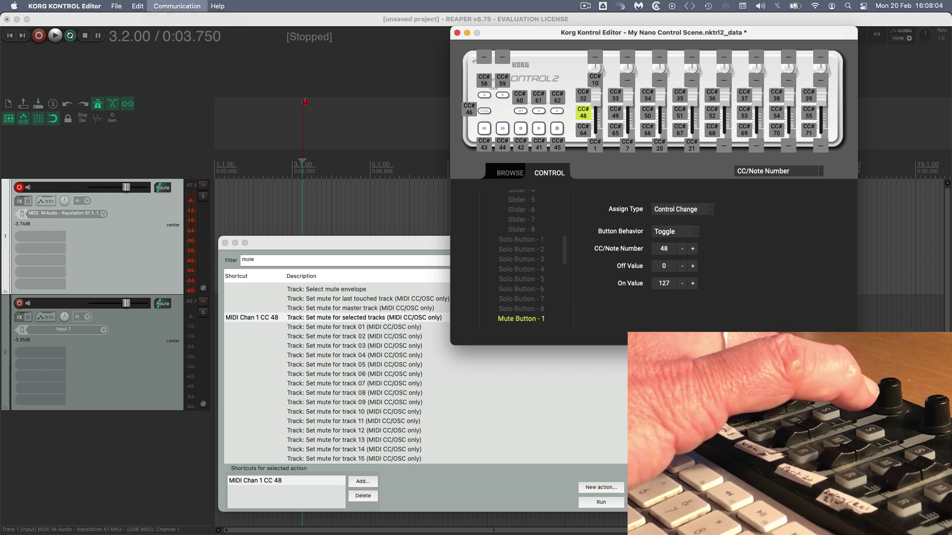
click(503, 214)
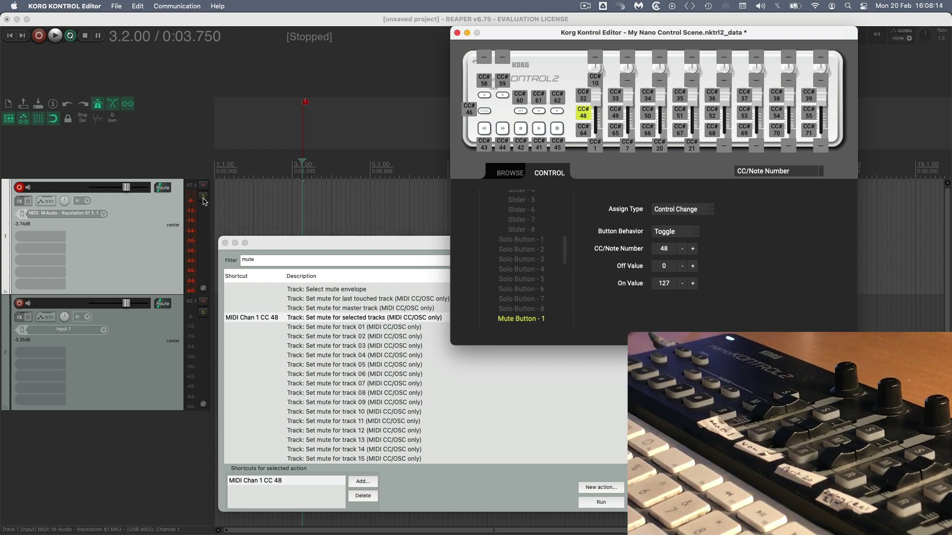
Solo track 1 in REAPER and return to the Korg Kontrol Editor
click(203, 199)
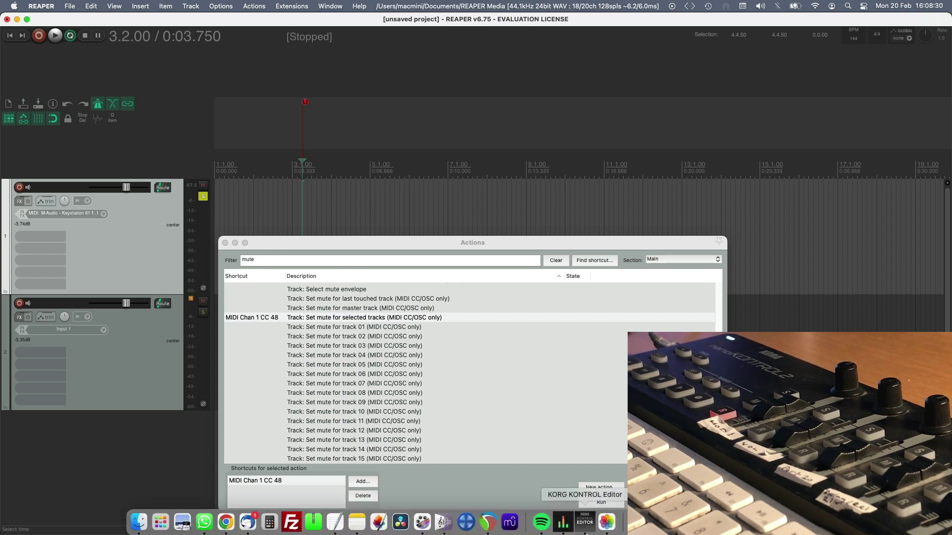
click(588, 520)
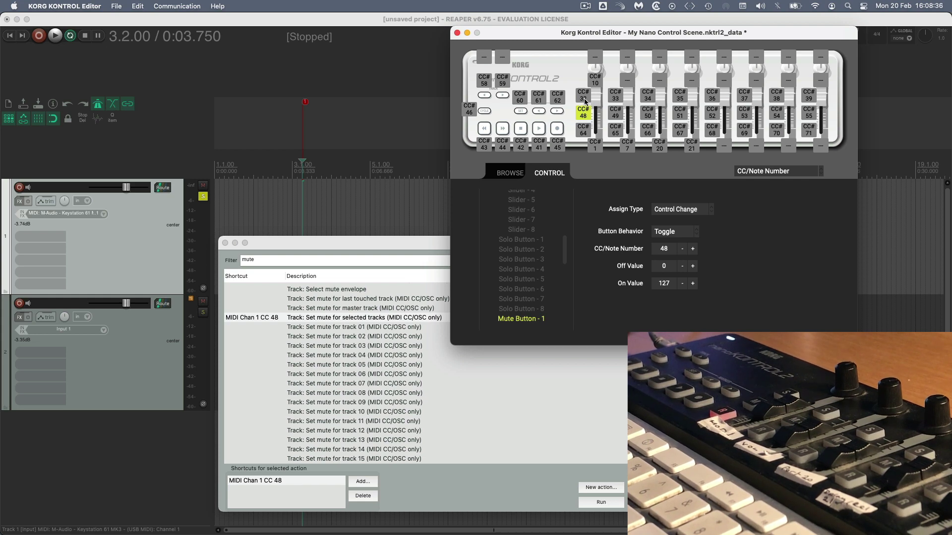
Show Rec Button 1's settings (CC 64, off 0, on 127) and keep its behavior at Toggle
click(584, 135)
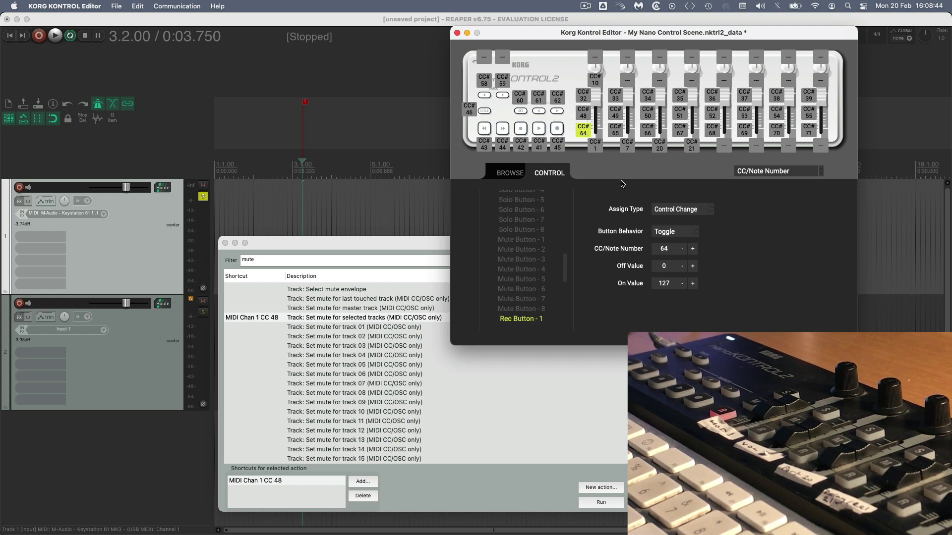
click(170, 7)
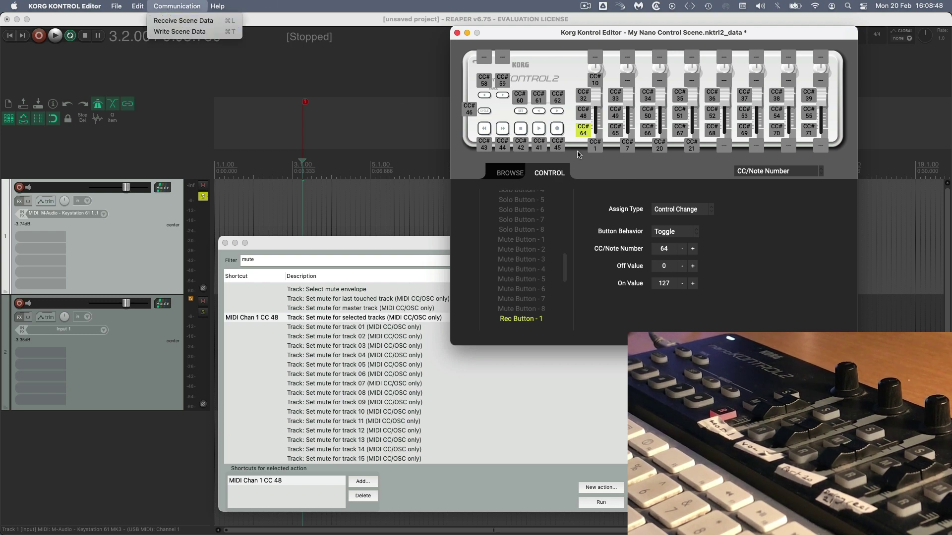
click(766, 232)
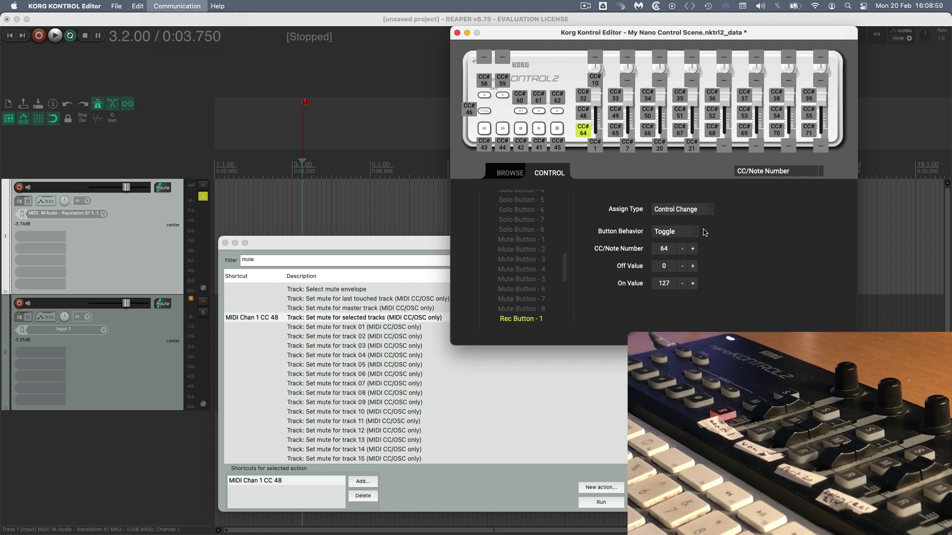
click(669, 235)
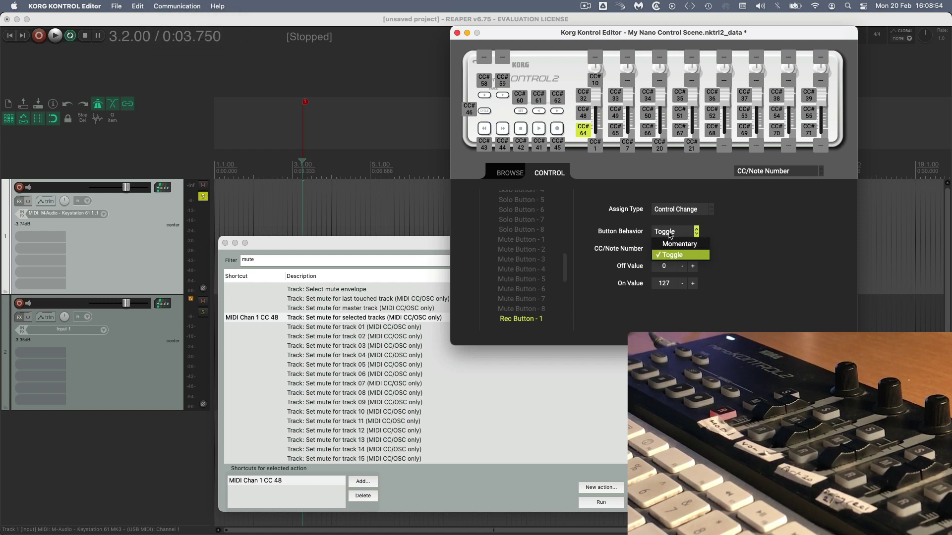
click(670, 235)
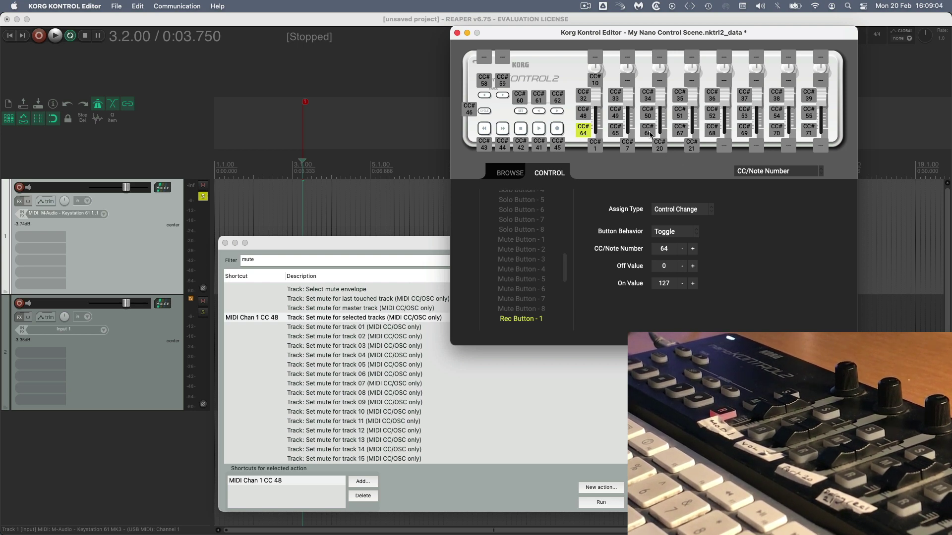
Save the nanoKONTROL2 scene in Korg Kontrol Editor, then return to REAPER with the edit cursor at 5.3.50
click(116, 5)
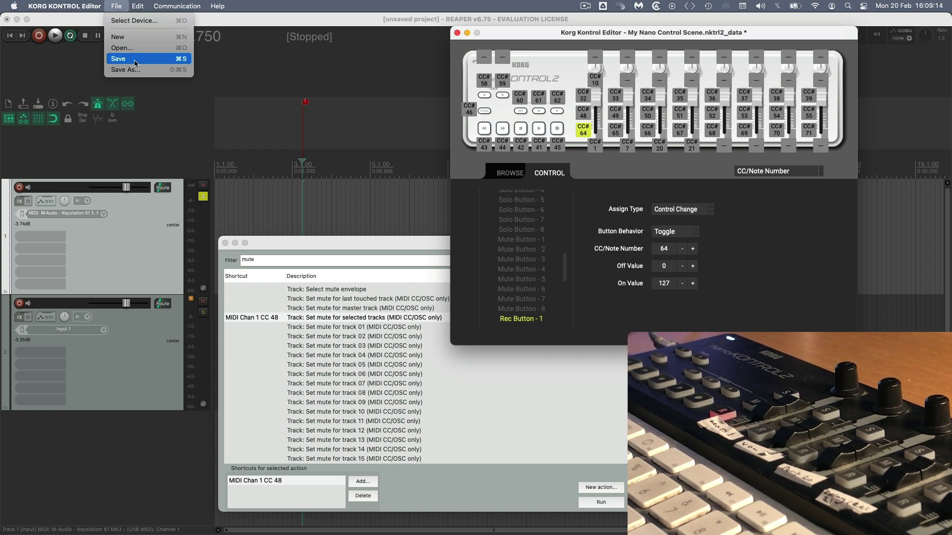
click(395, 198)
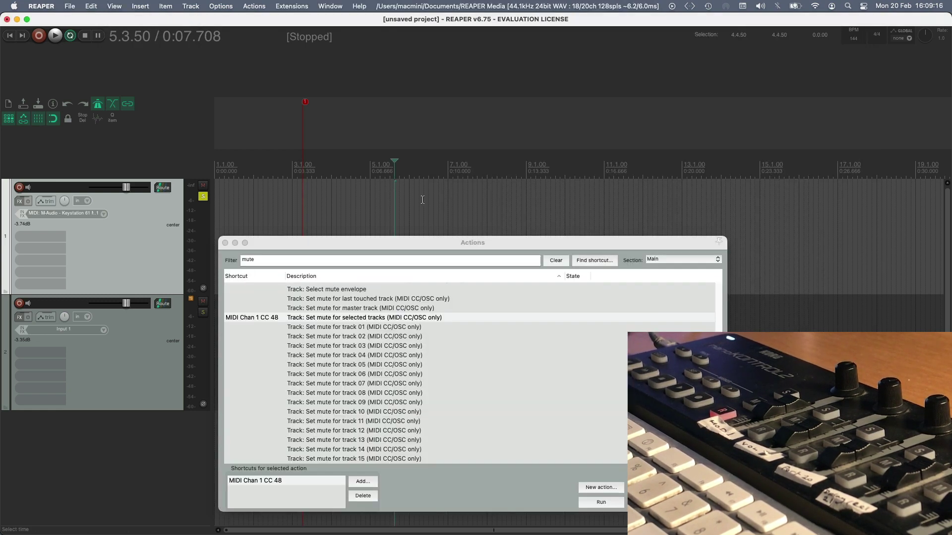